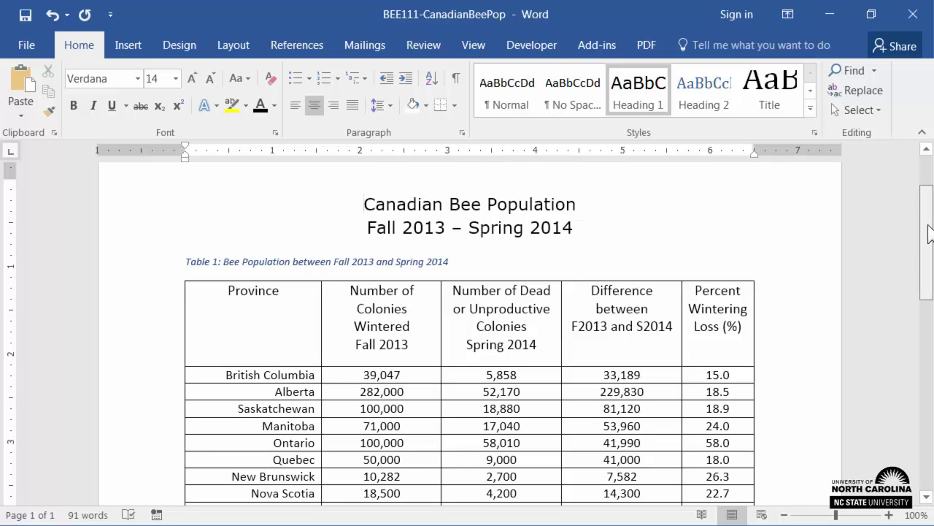
drag(929, 235, 932, 252)
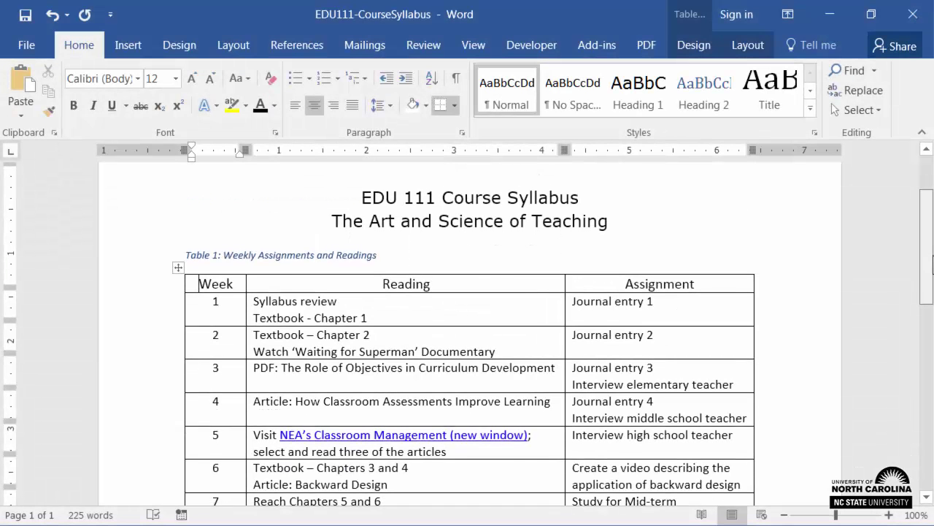
drag(933, 264, 929, 336)
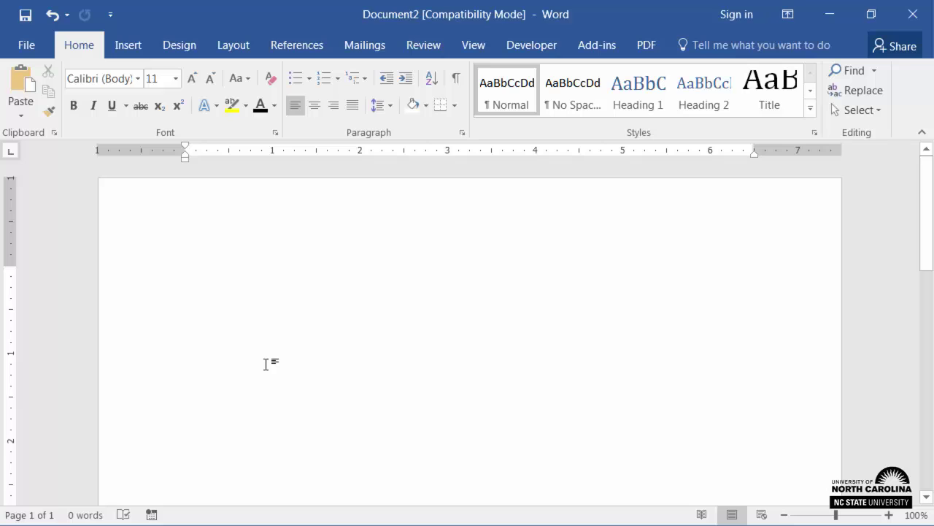
Insert a table with three columns and five rows in the blank document.
click(128, 45)
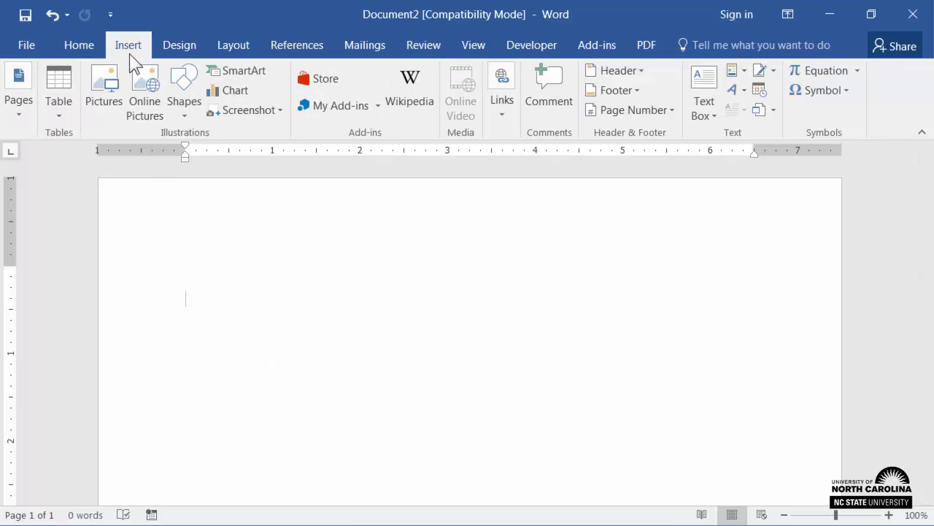
click(64, 117)
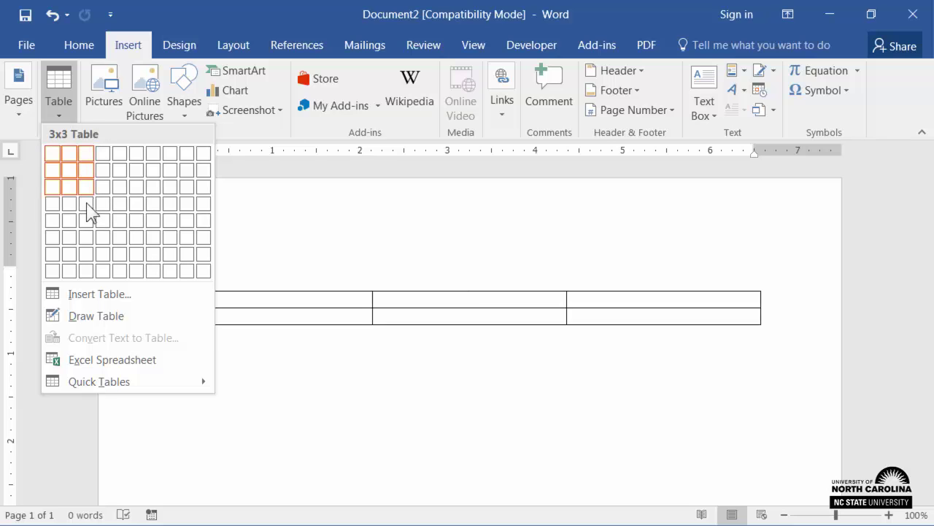
click(84, 224)
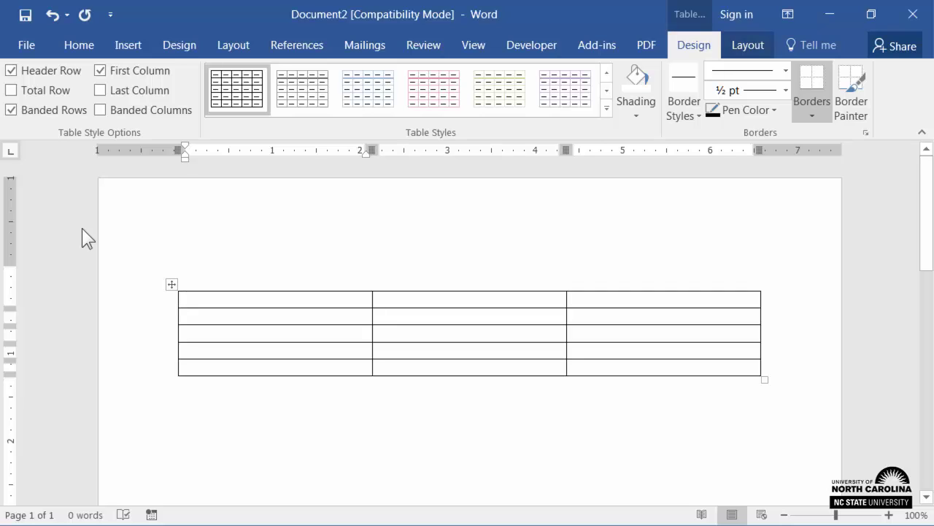
Add the caption "Table 1: Assignments and Readings" above the new table.
click(173, 286)
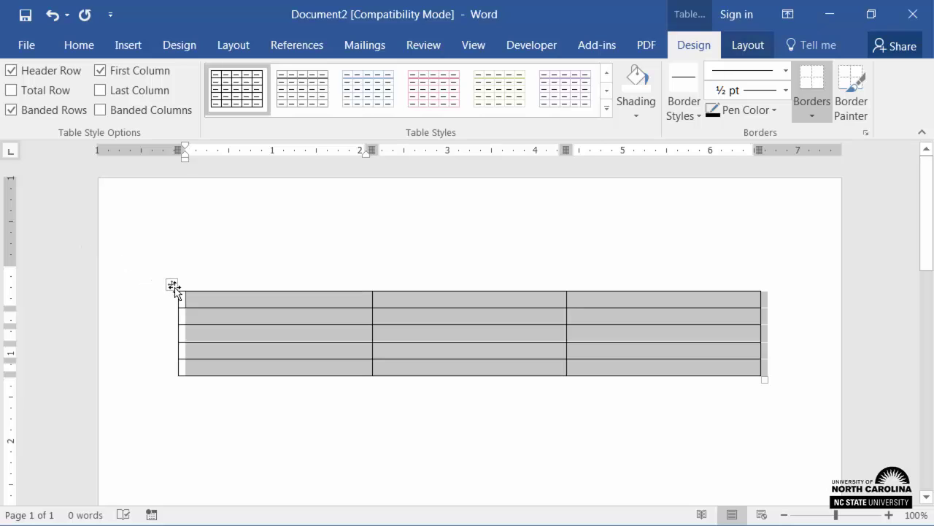
right_click(175, 291)
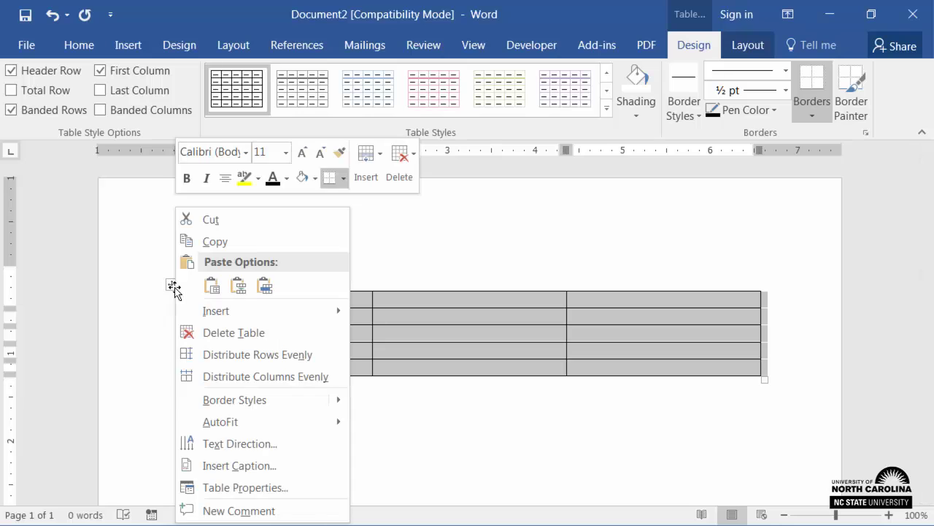
click(286, 464)
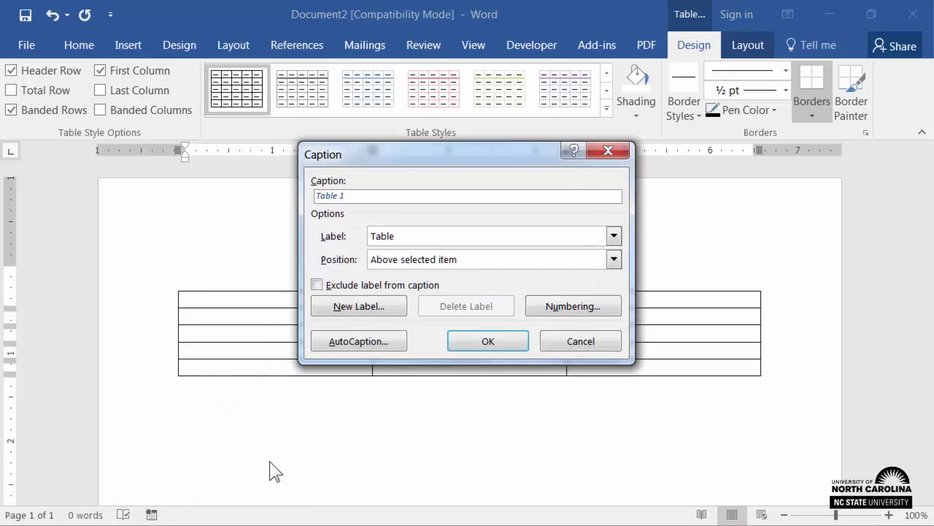
text(: Assignments and Readings)
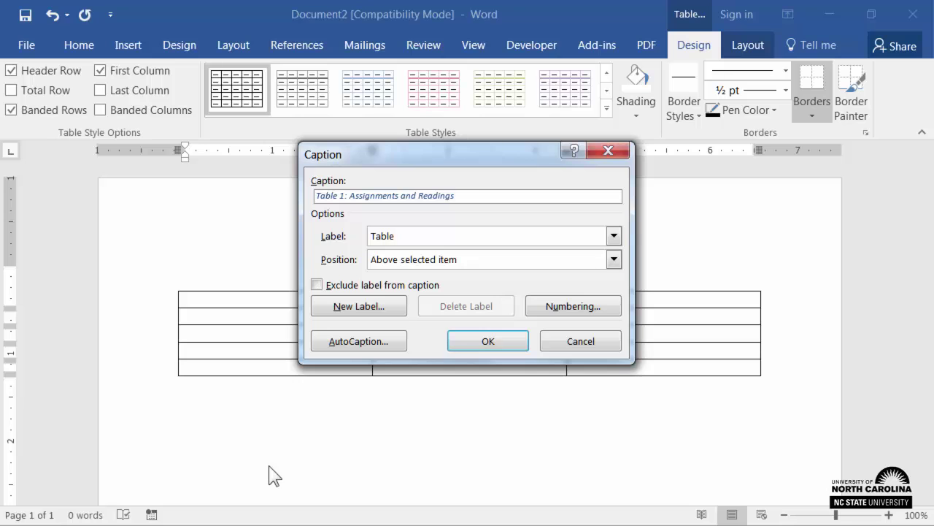
click(475, 347)
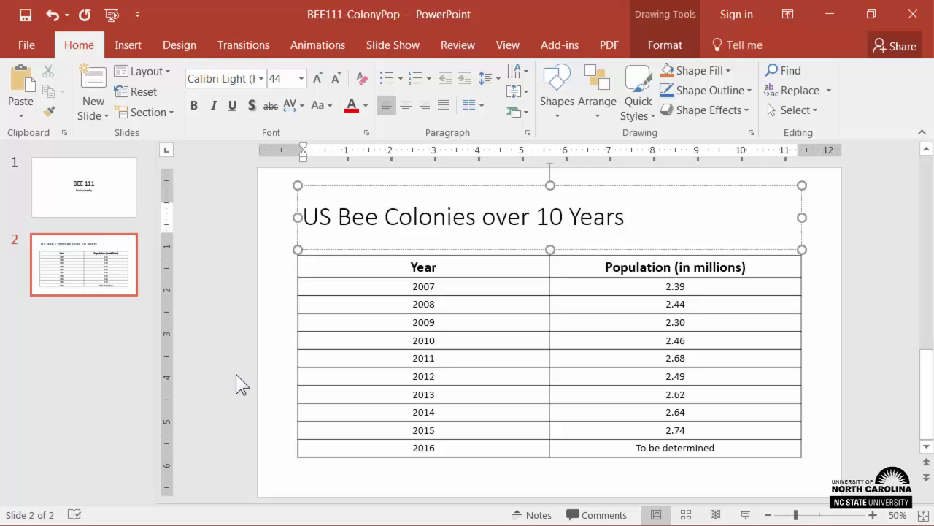
In PowerPoint, insert "Table of" at the start of the slide title "US Bee Colonies over 10 Years".
text(Table of)
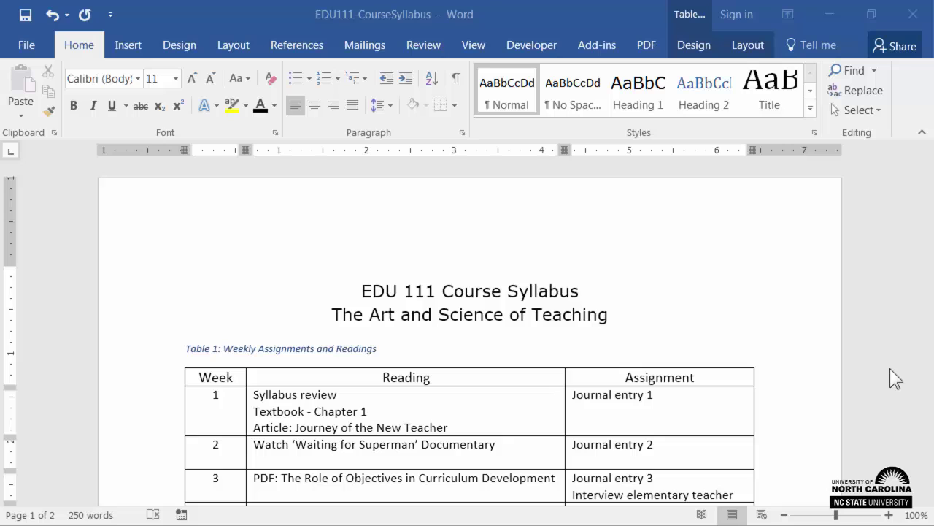
drag(929, 205, 925, 341)
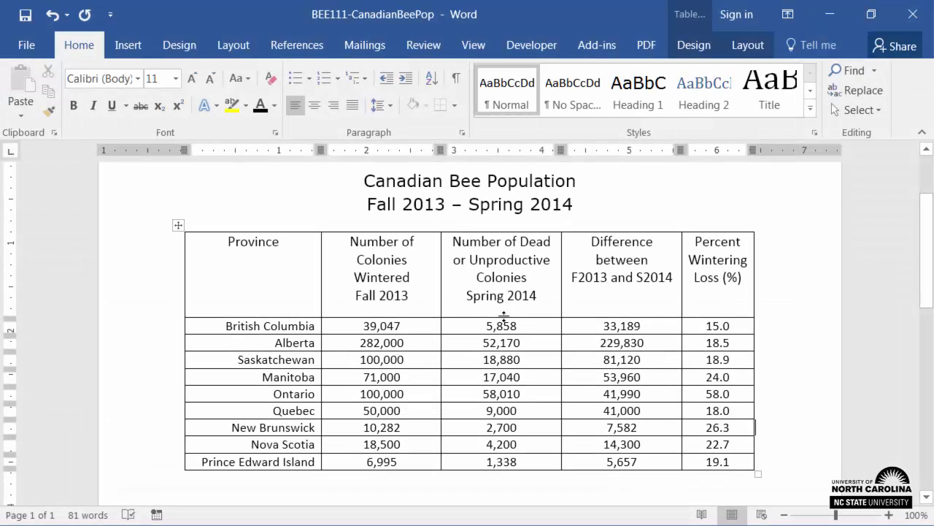
Set the first row of the Canadian Bee Population table in Word to repeat as header row at the top of each page.
click(164, 291)
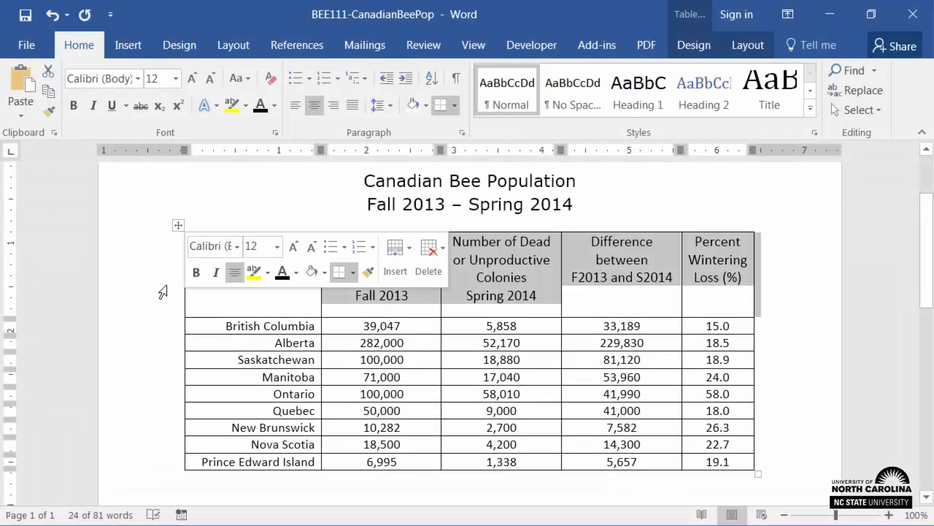
right_click(235, 299)
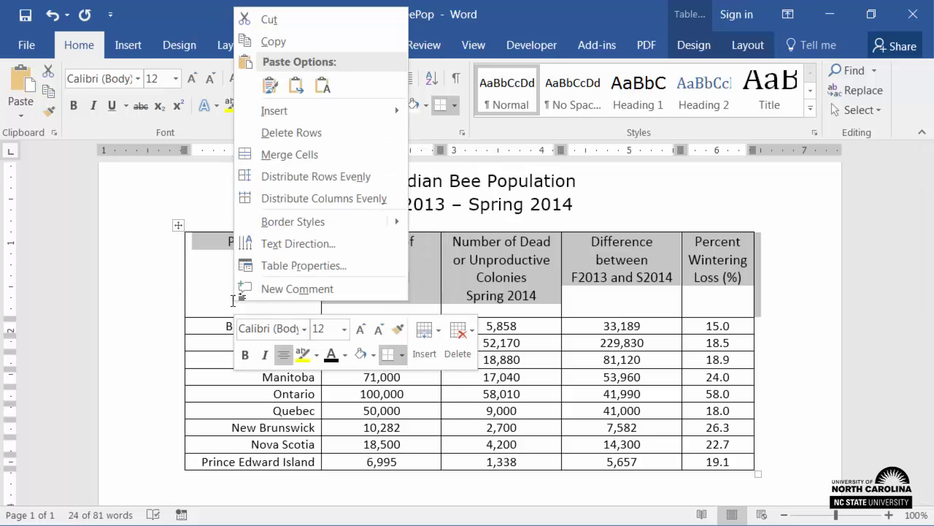
click(351, 268)
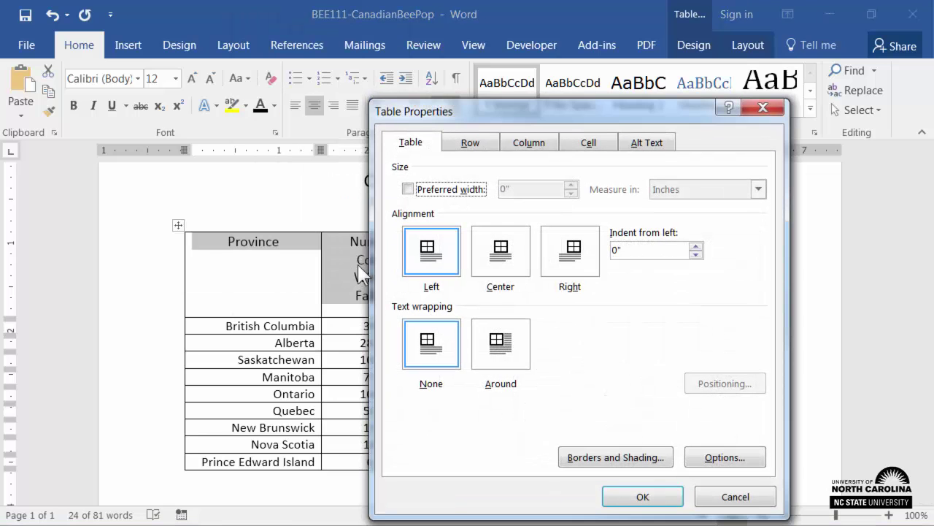
click(482, 146)
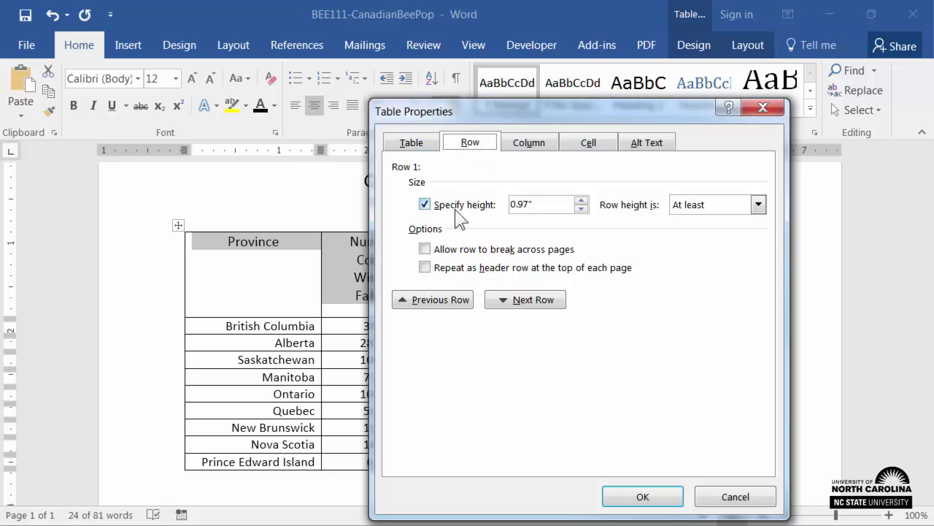
click(425, 267)
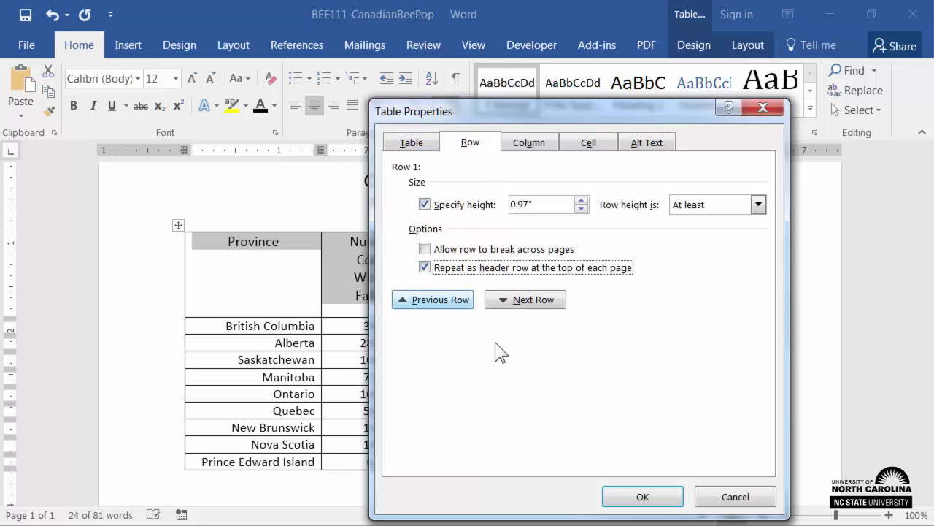
click(617, 496)
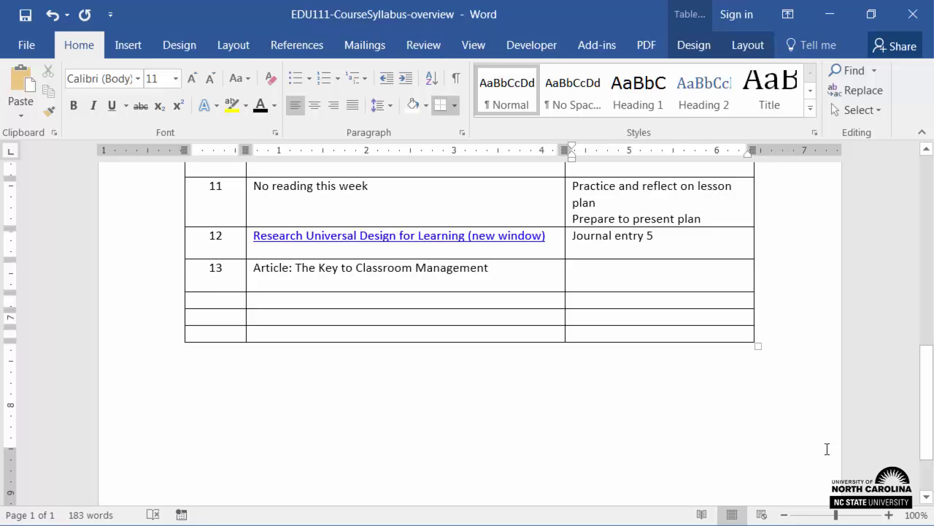
Enter "To be determined" in the Assignment cell for week 13 of the course syllabus table.
text(To)
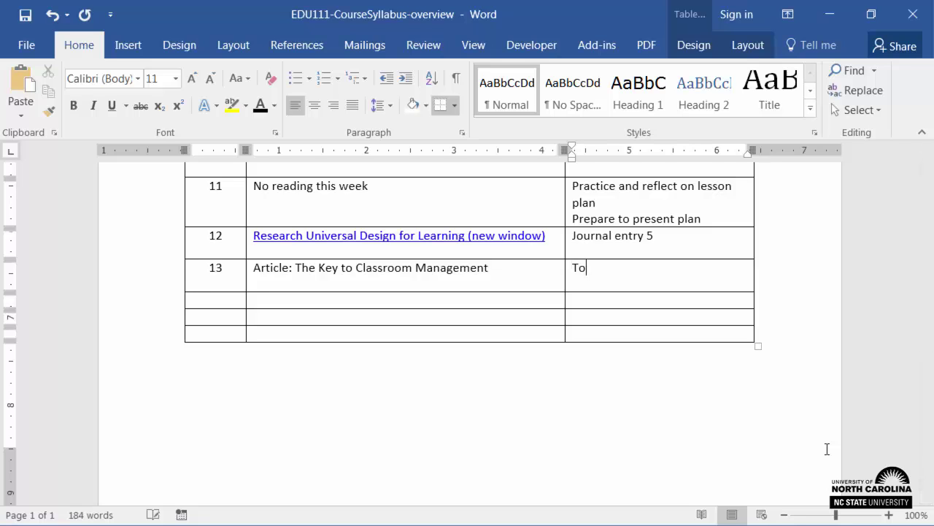
text( be determined)
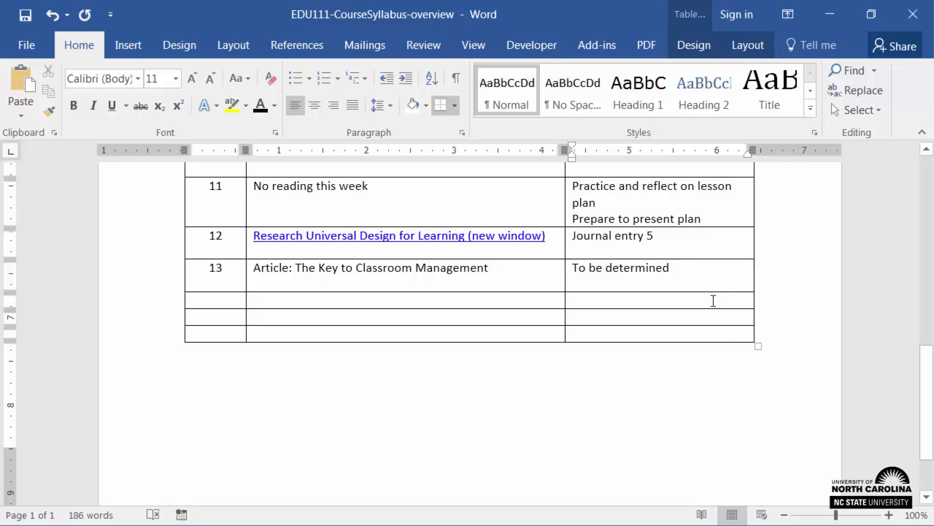
Change the font color of "To be determined" in the week 13 row to white.
drag(693, 274, 569, 273)
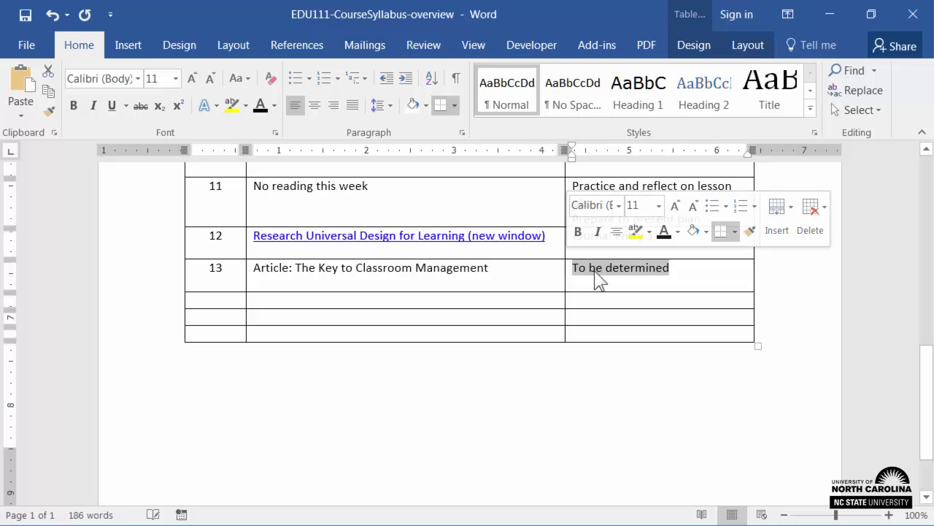
click(679, 231)
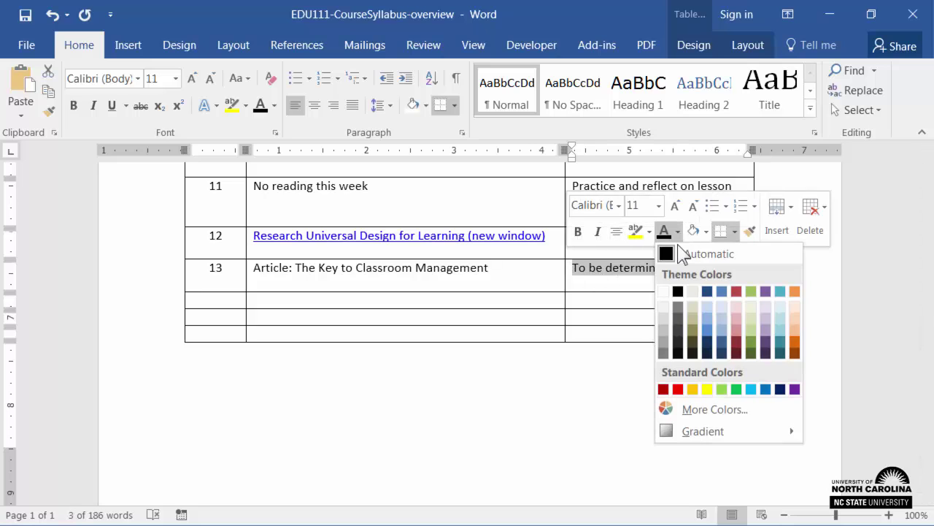
click(663, 290)
click(697, 387)
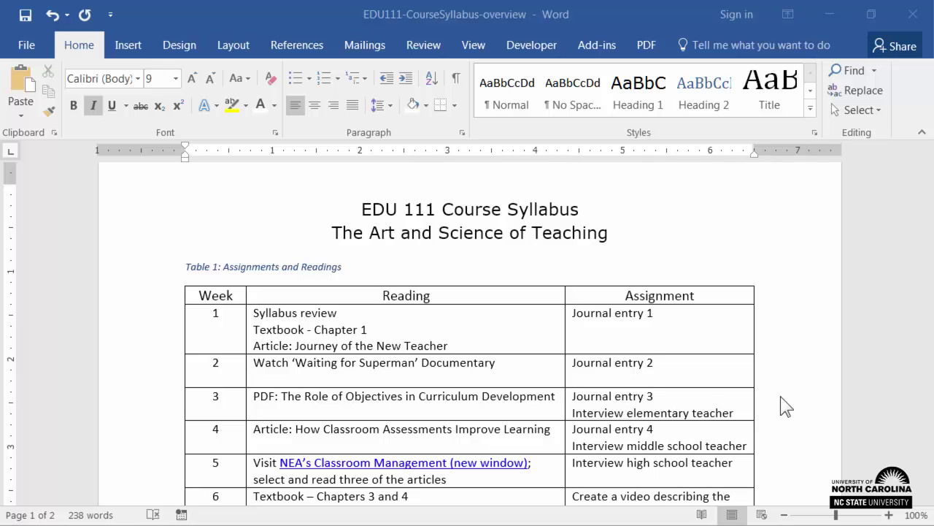
Check the reading order of the Assignments and Readings table by moving cell by cell from the Week header to week 2's Assignment.
click(232, 292)
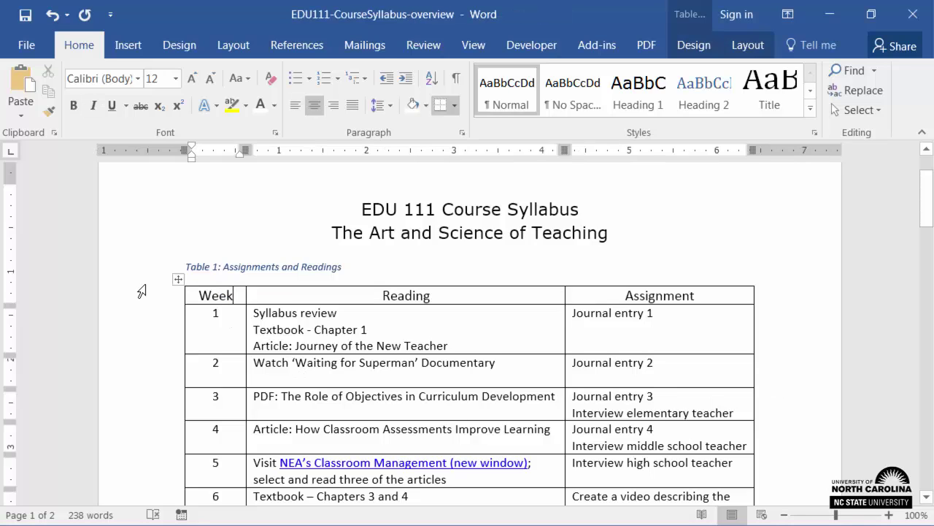
key(Tab)
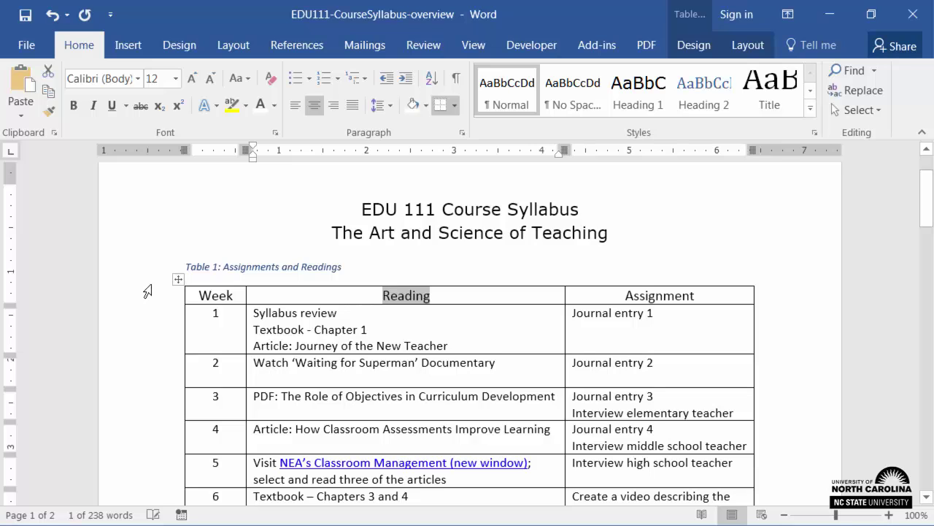
key(Tab)
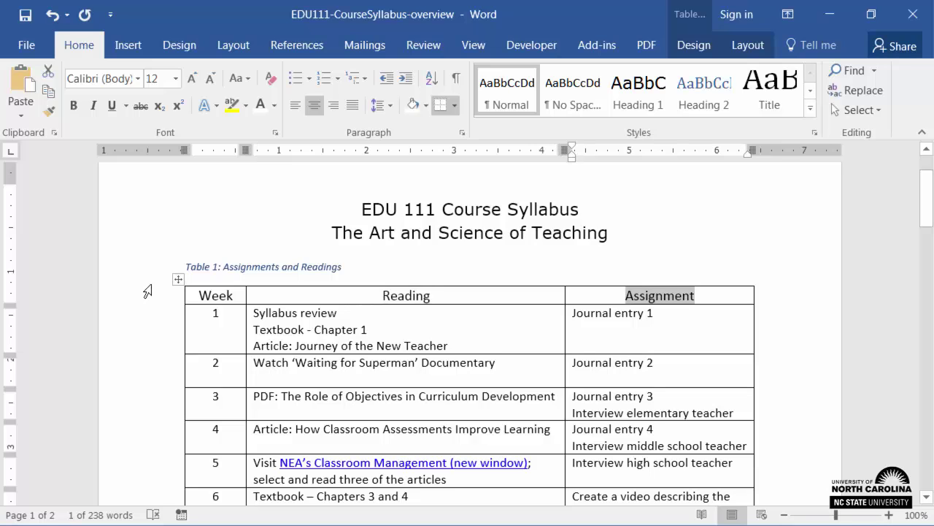
key(Tab)
key(Tab)
key(Tab)
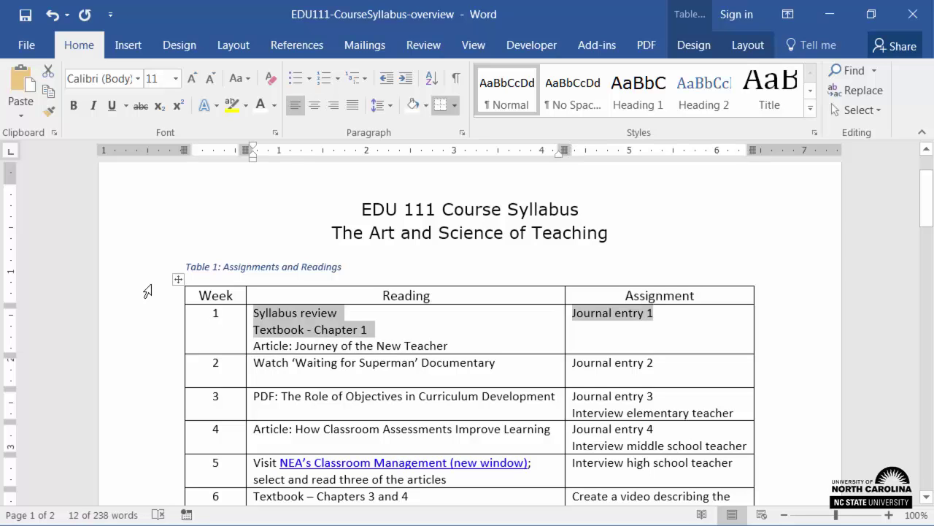
key(Tab)
key(Tab)
key(Tab)
key(Tab)
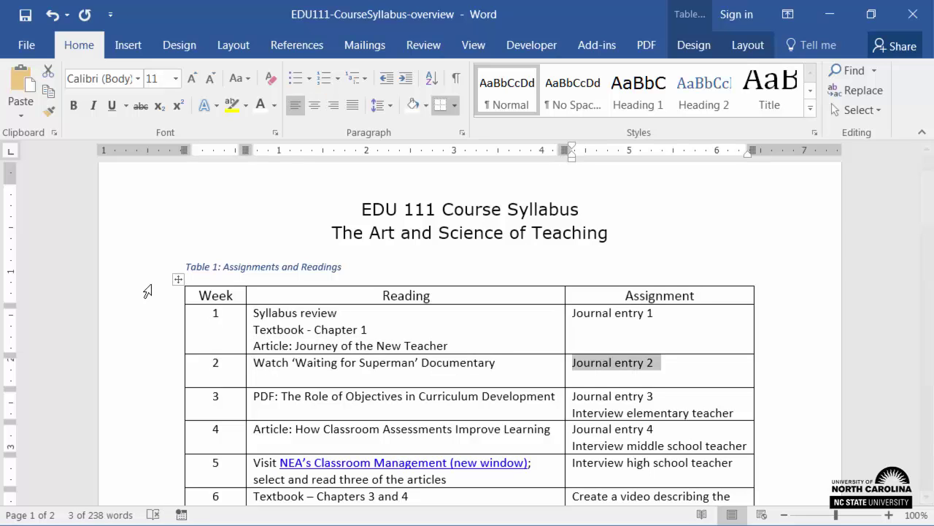